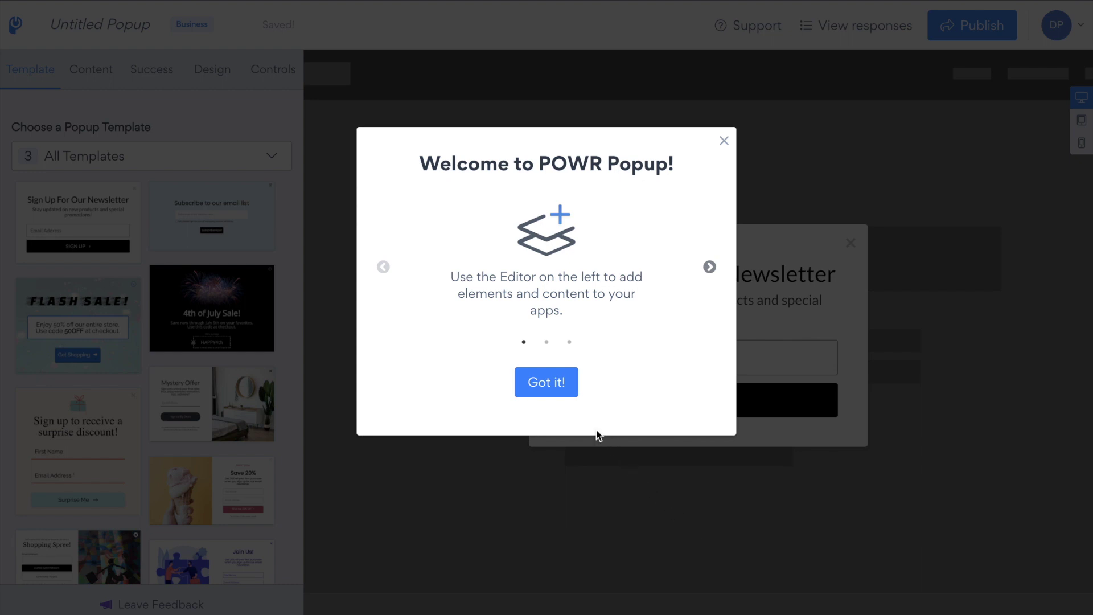
# Step: Dismiss the Welcome to POWR Popup tour with 'Got it!'
pyautogui.click(560, 387)
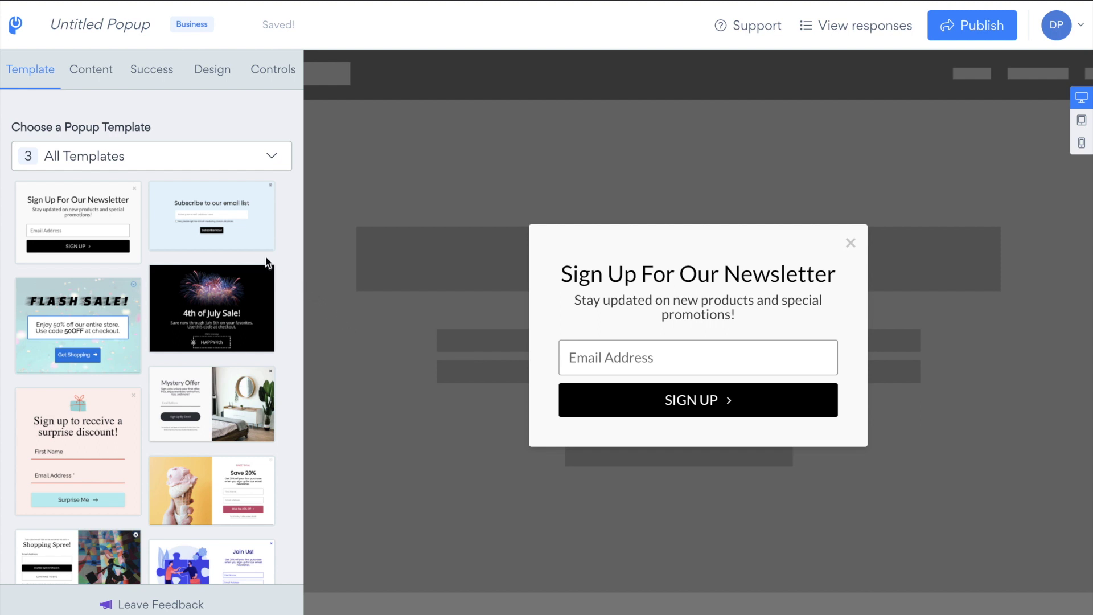
# Step: Apply the 'Subscribe to our email list' template, add '!' to its headline, and view the Success screen
pyautogui.click(250, 247)
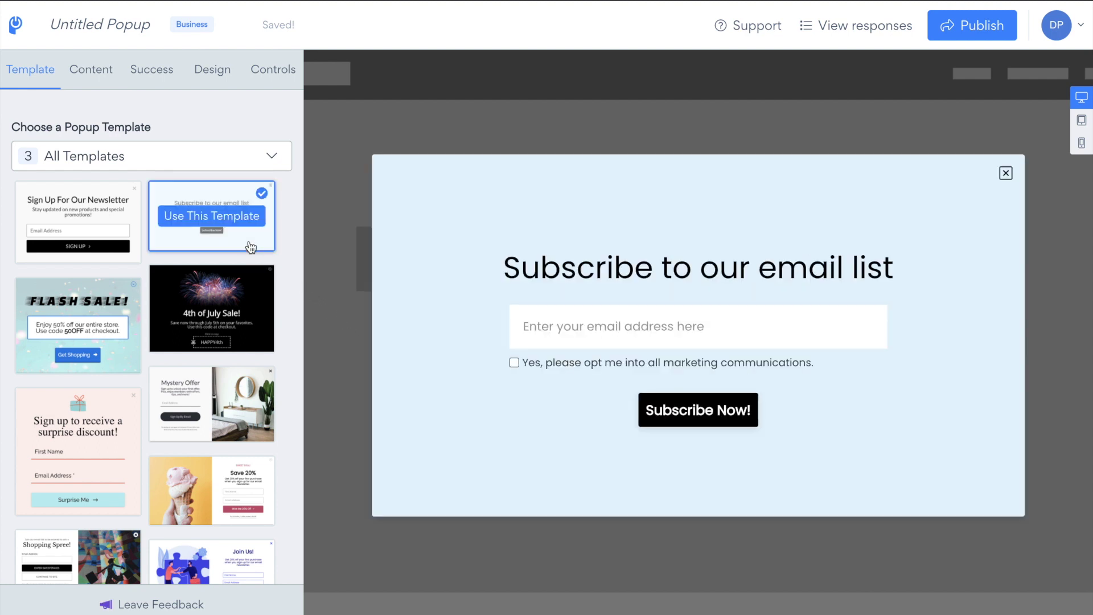
pyautogui.click(91, 70)
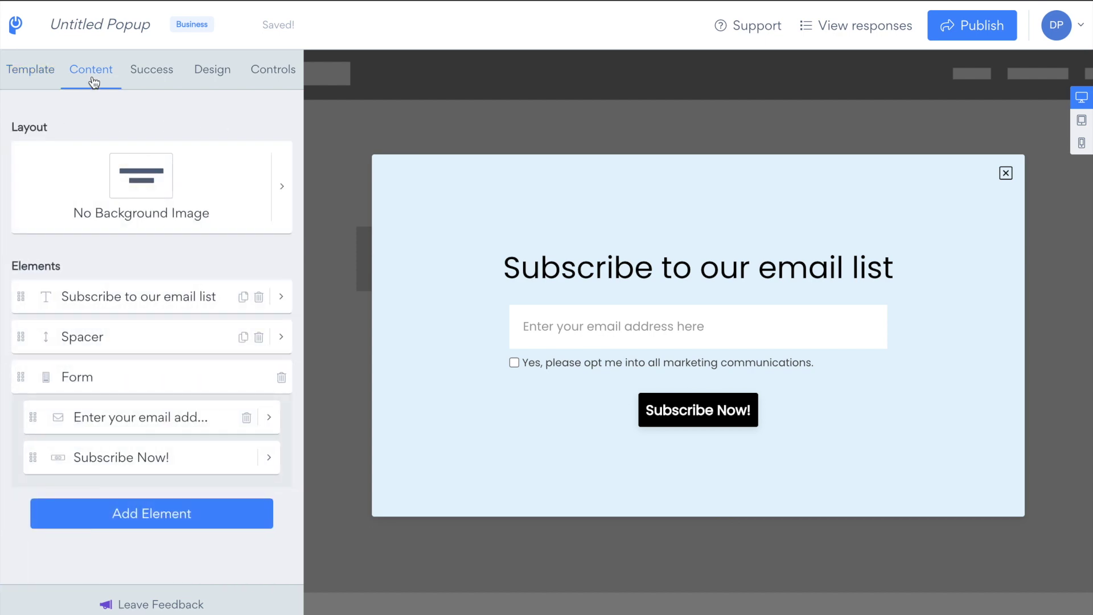
pyautogui.click(178, 297)
pyautogui.click(246, 250)
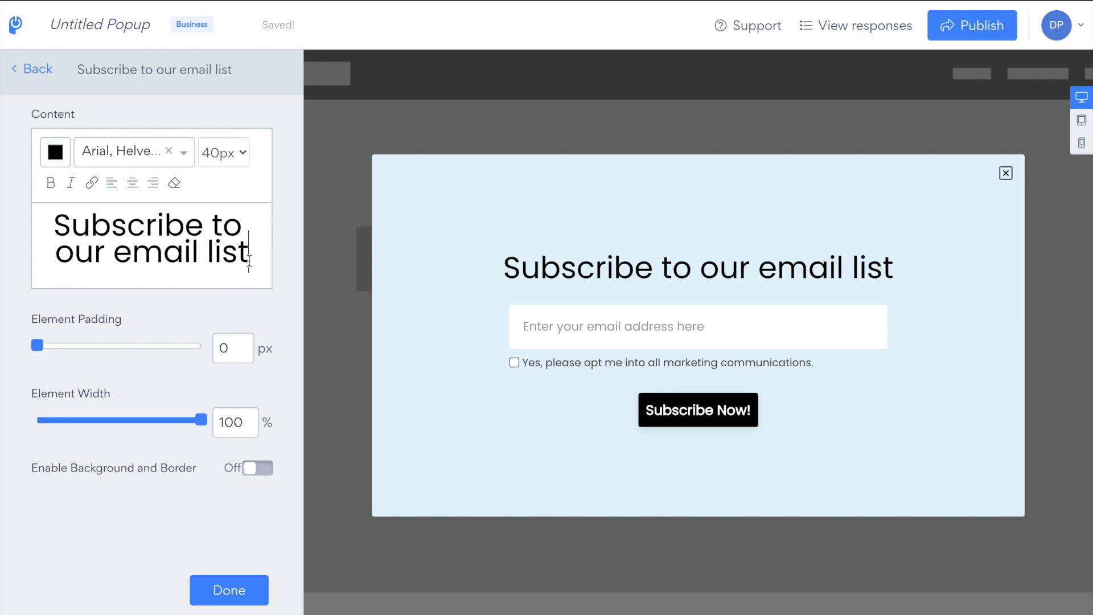
pyautogui.write('!')
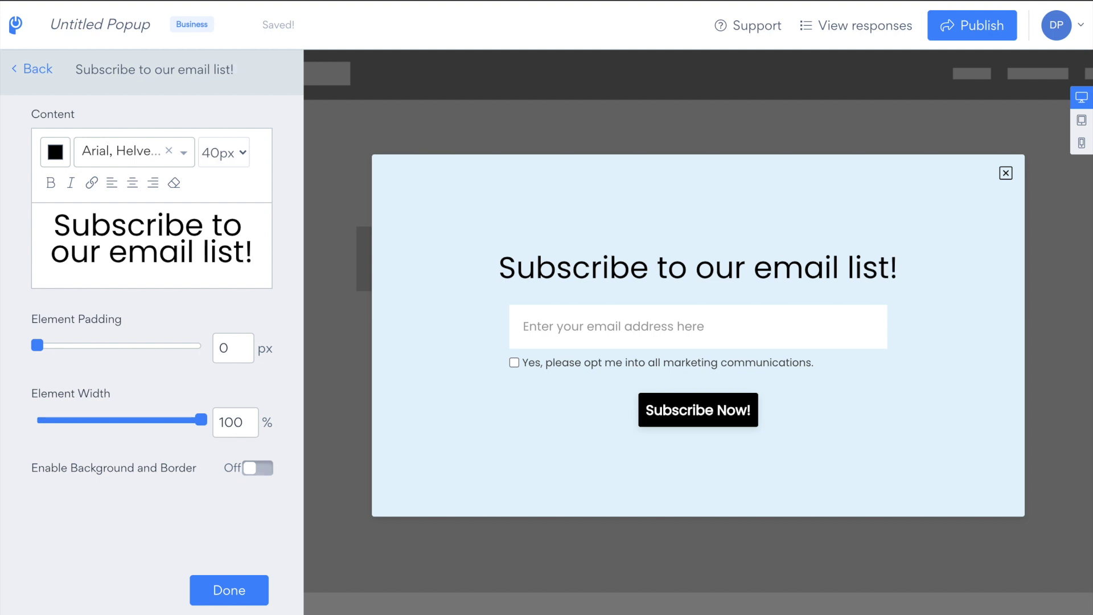
pyautogui.click(38, 69)
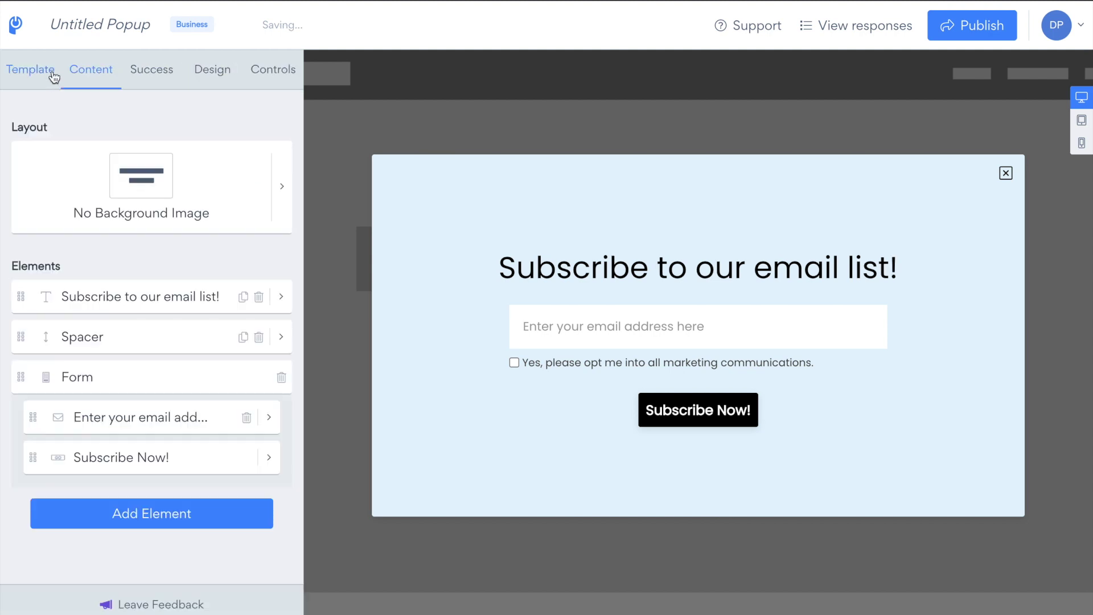
pyautogui.click(151, 69)
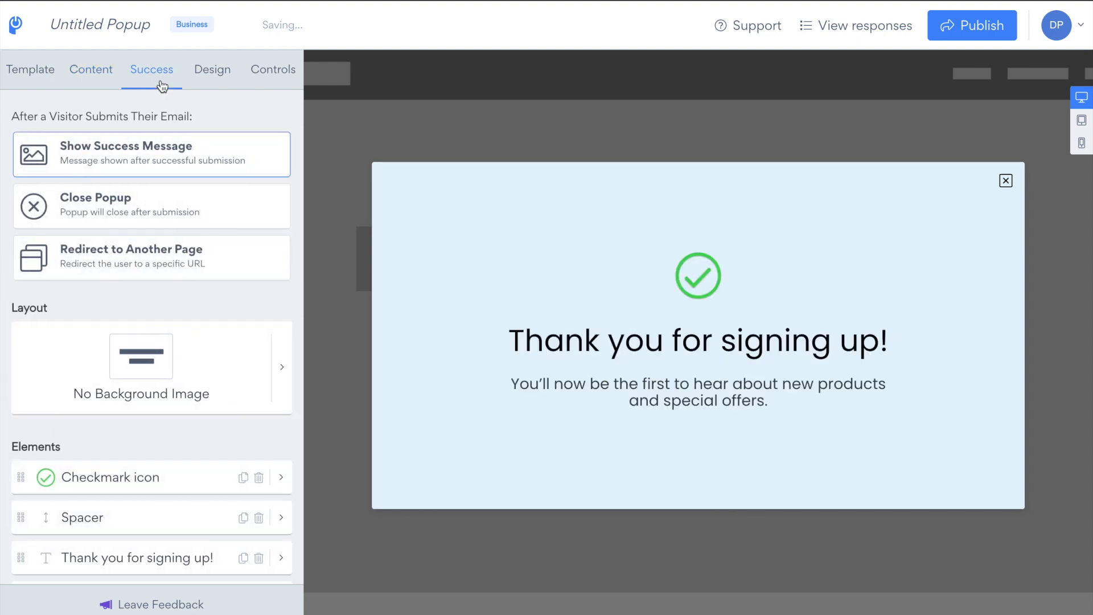
# Step: Look over the Design tab, then bring up the Schedule & Triggers settings under Controls
pyautogui.click(212, 70)
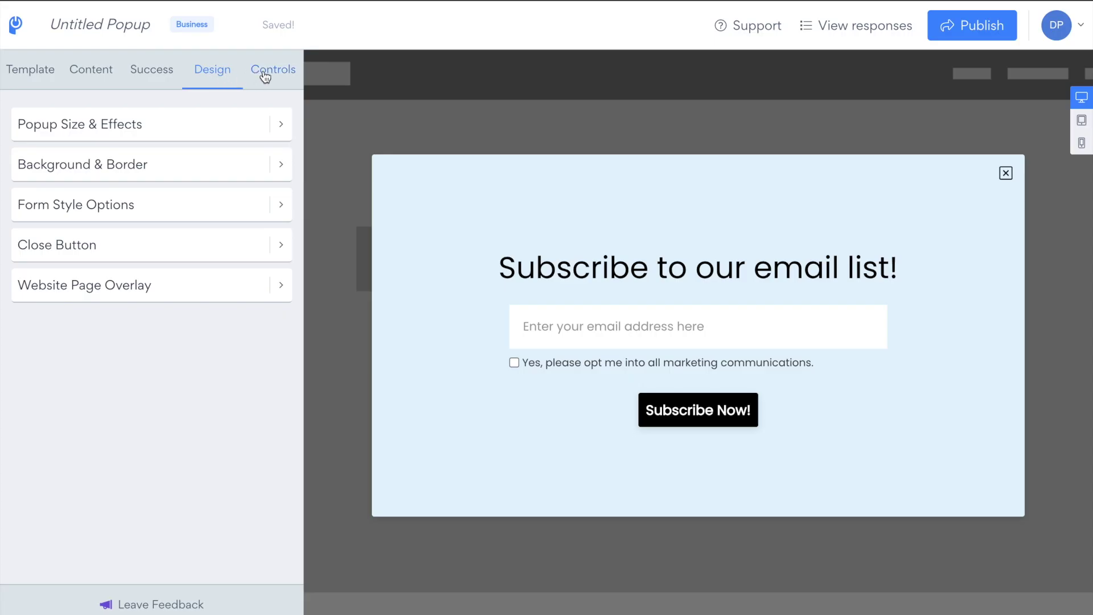
pyautogui.click(272, 69)
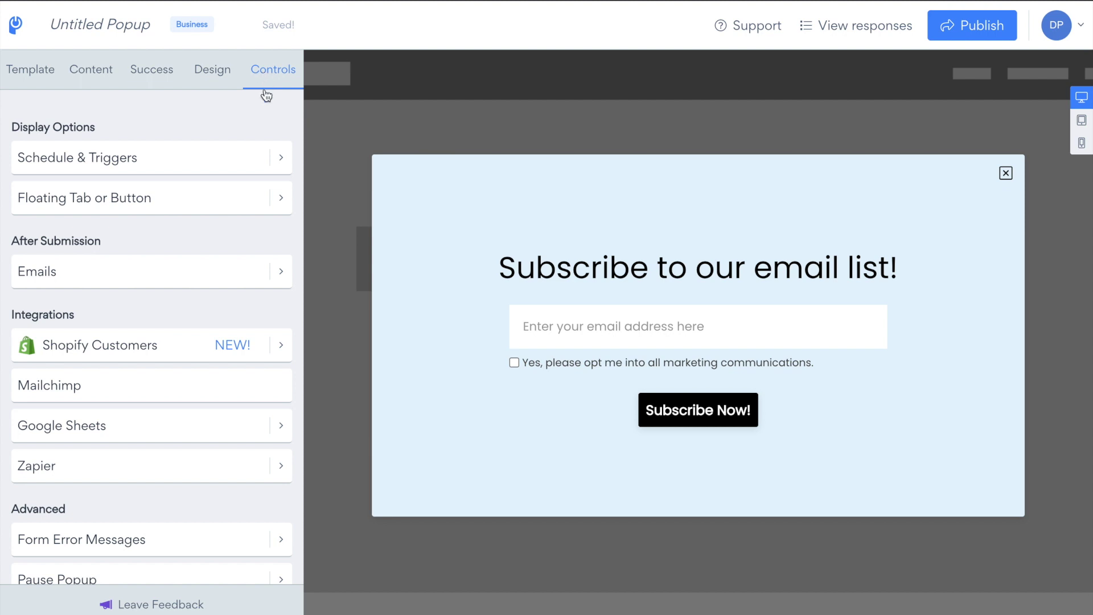
pyautogui.click(268, 159)
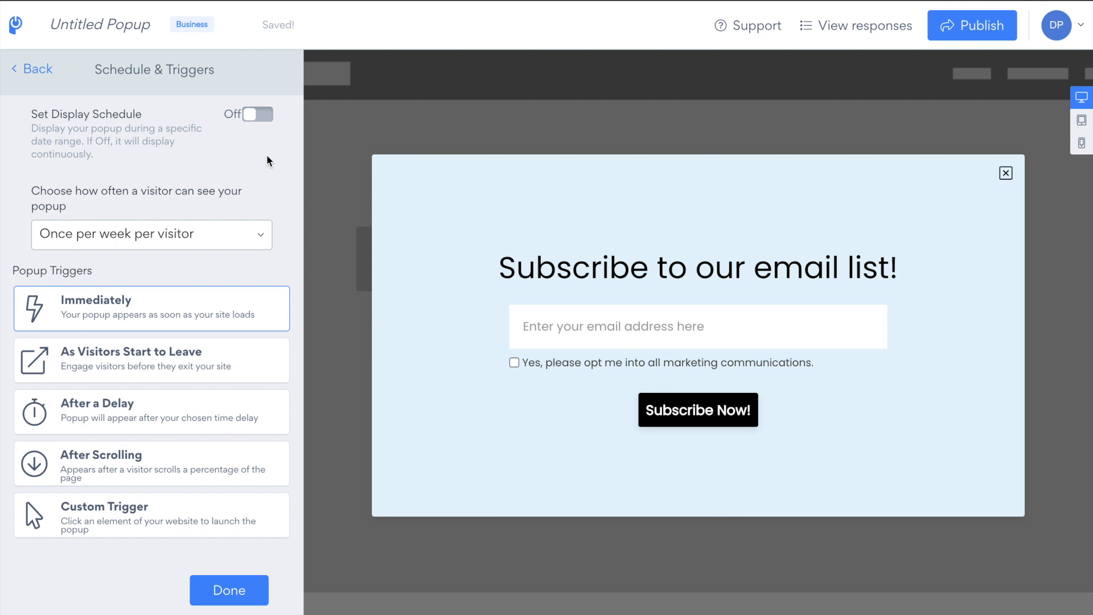
pyautogui.scroll(-2, 271, 267)
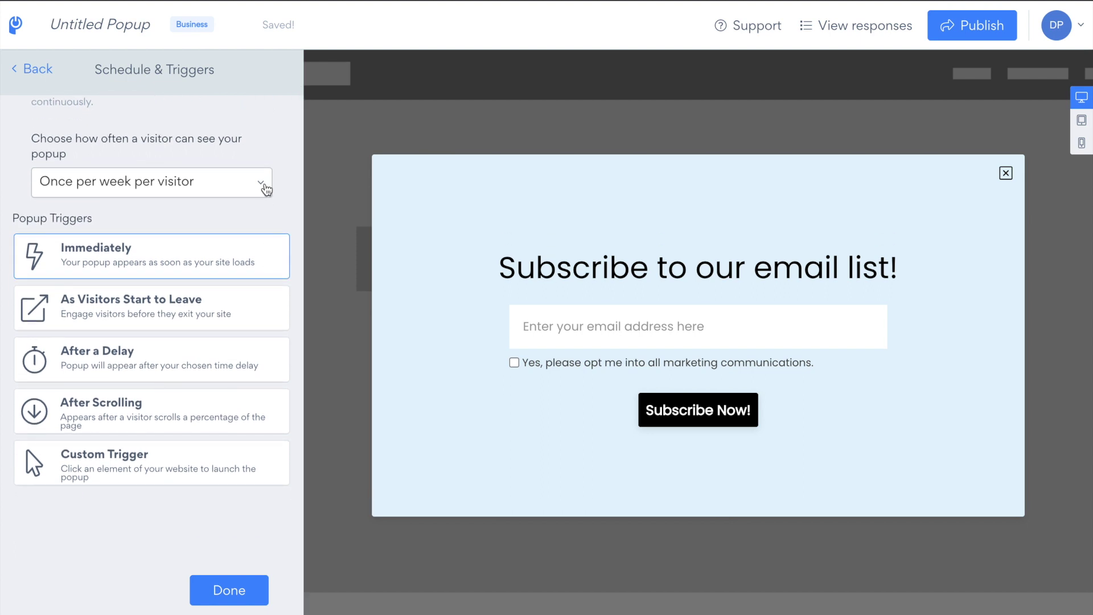
# Step: Set frequency to 'Every time anyone visits' and the trigger to 'As Visitors Start to Leave'
pyautogui.click(265, 187)
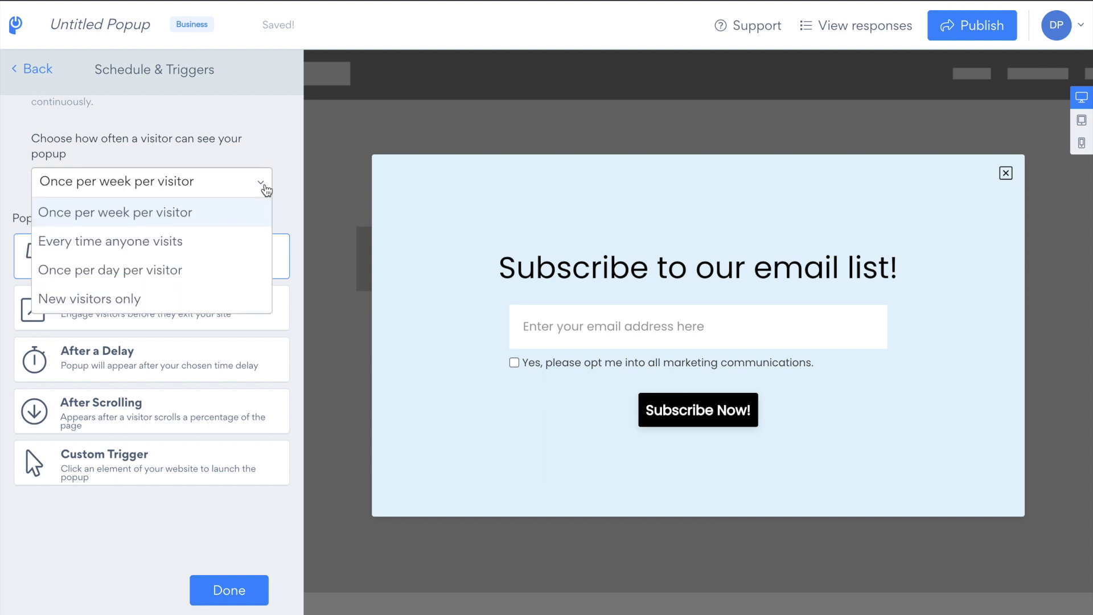
pyautogui.click(248, 242)
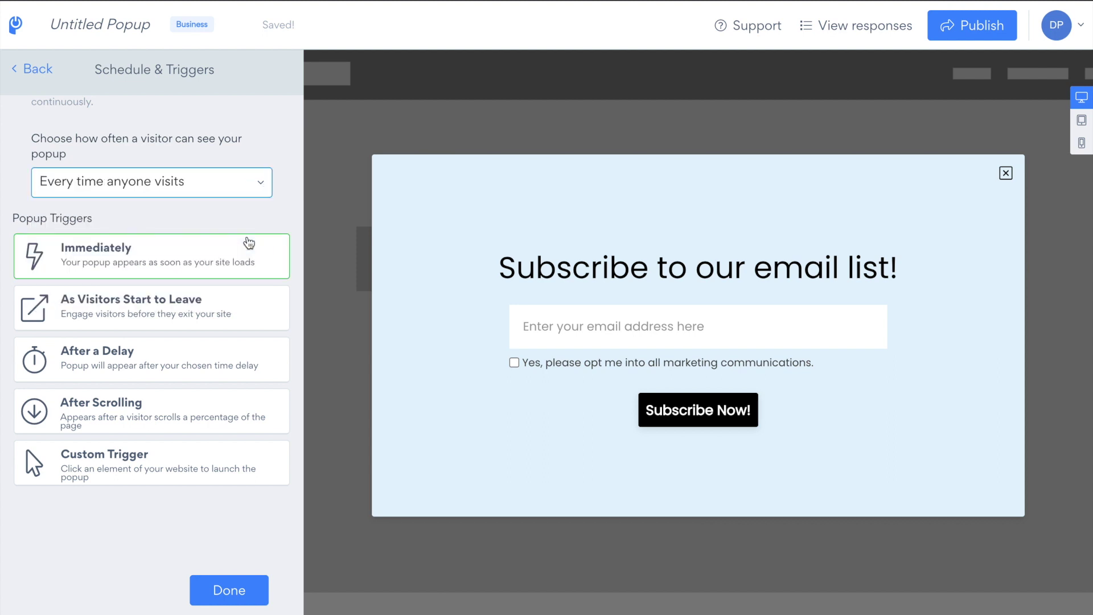
pyautogui.click(242, 309)
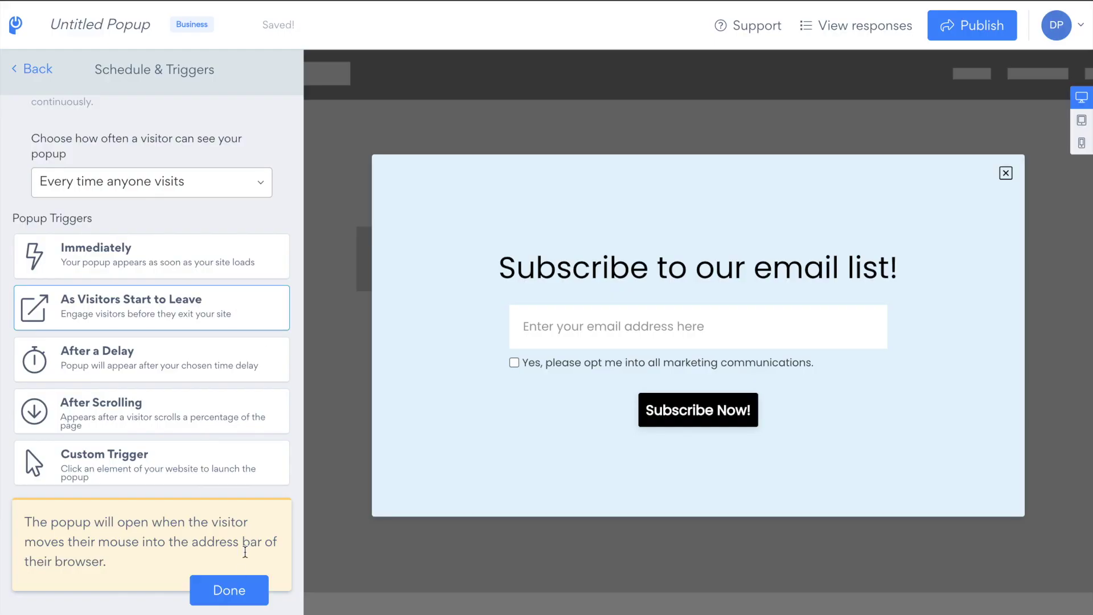
pyautogui.click(229, 589)
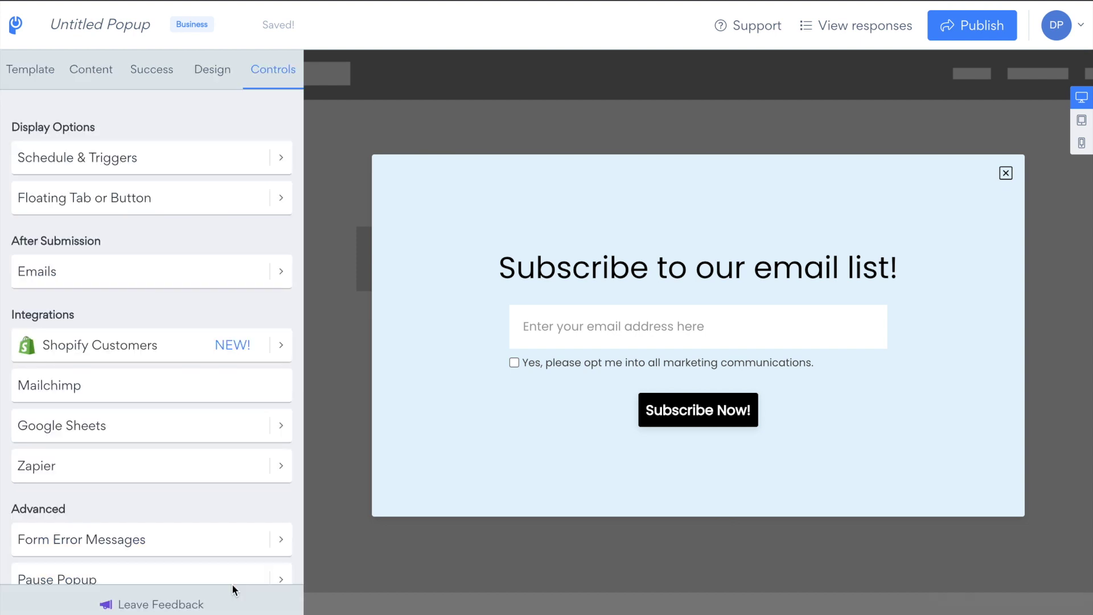
# Step: Publish the popup to the live Shopify store
pyautogui.click(973, 25)
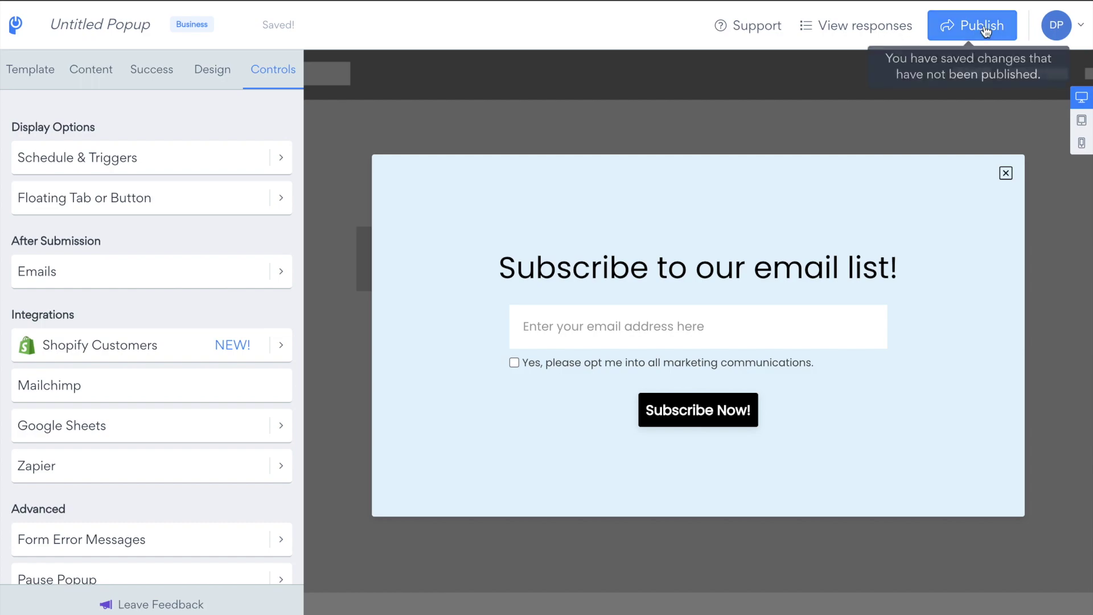